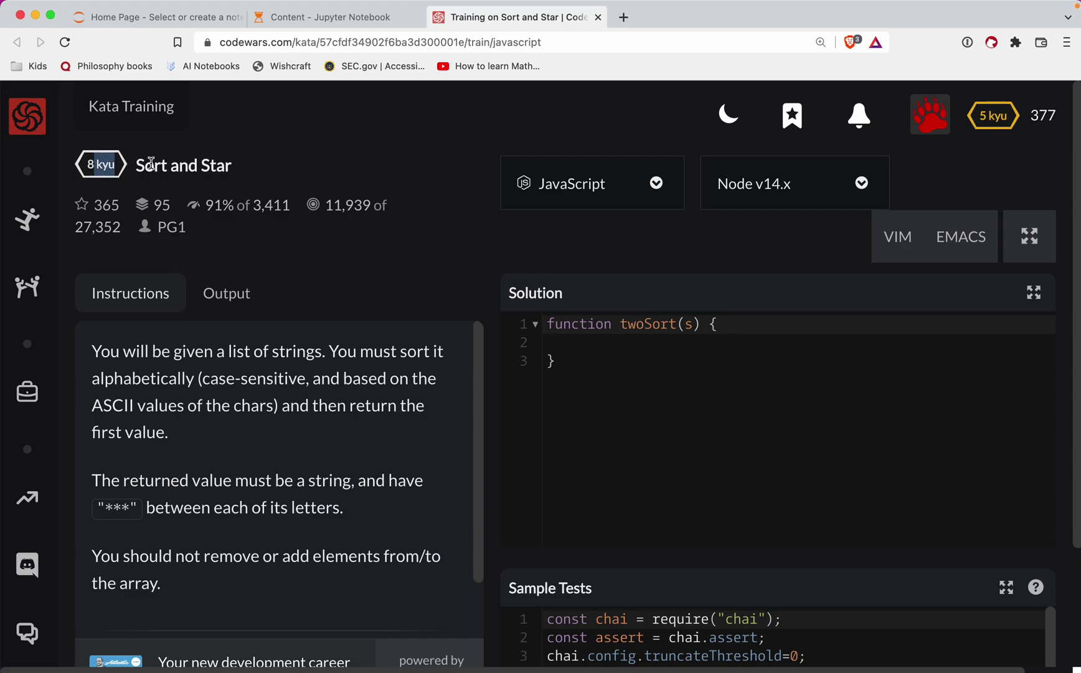
# Read the kata description, highlighting the case-sensitive sorting and '***' separator requirements.
pyautogui.moveTo(137, 166); pyautogui.dragTo(250, 167)
pyautogui.click(250, 164)
pyautogui.moveTo(226, 350); pyautogui.dragTo(328, 355)
pyautogui.moveTo(140, 379); pyautogui.dragTo(276, 389)
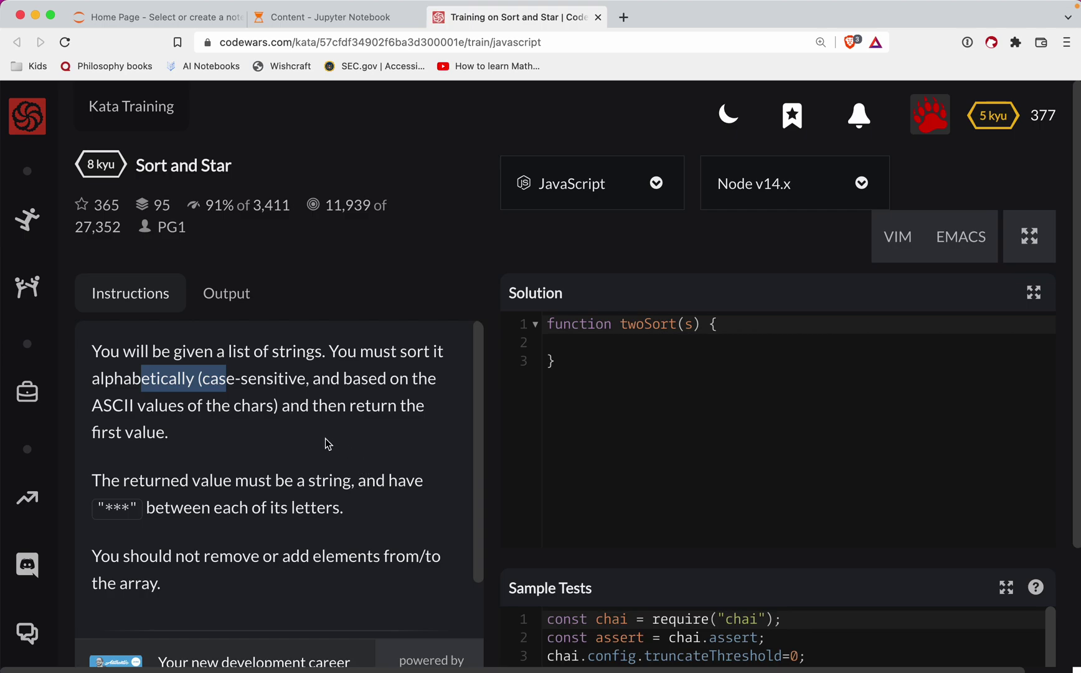
pyautogui.doubleClick(139, 404)
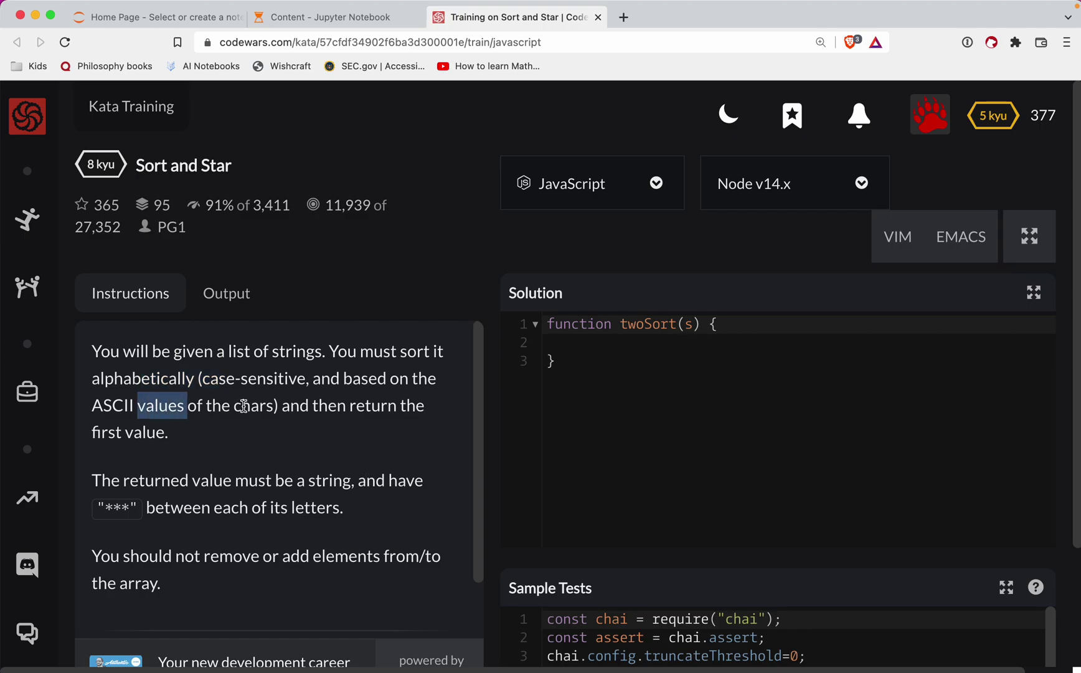
pyautogui.moveTo(284, 410); pyautogui.dragTo(350, 410)
pyautogui.scroll(-2, 321, 479)
pyautogui.scroll(-1, 321, 478)
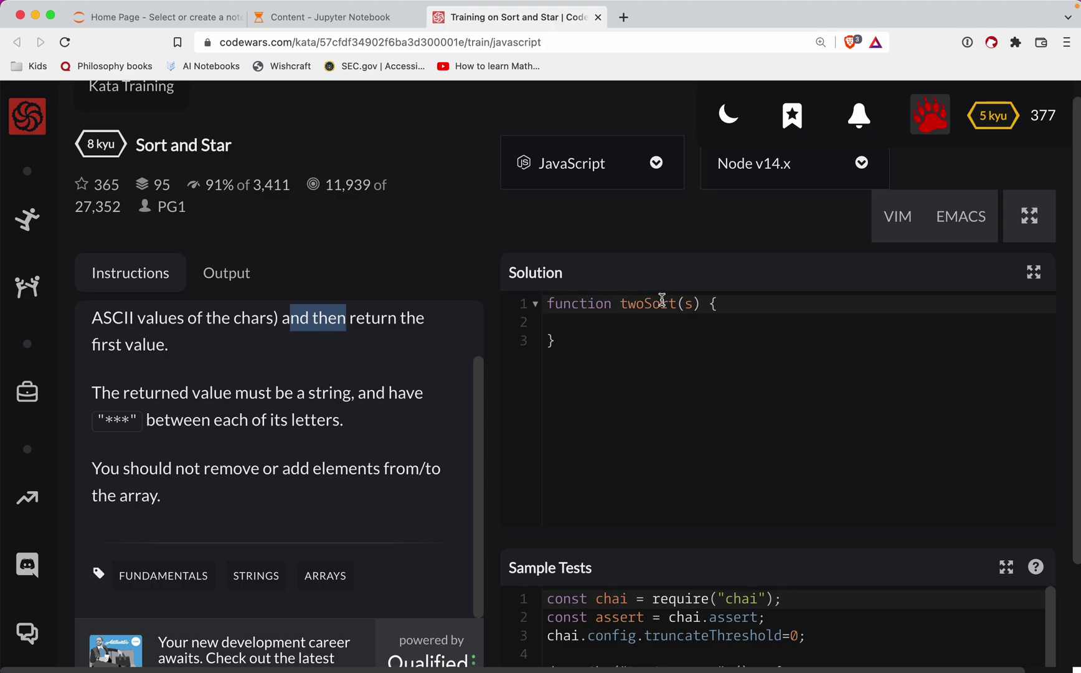
pyautogui.moveTo(639, 306); pyautogui.dragTo(698, 306)
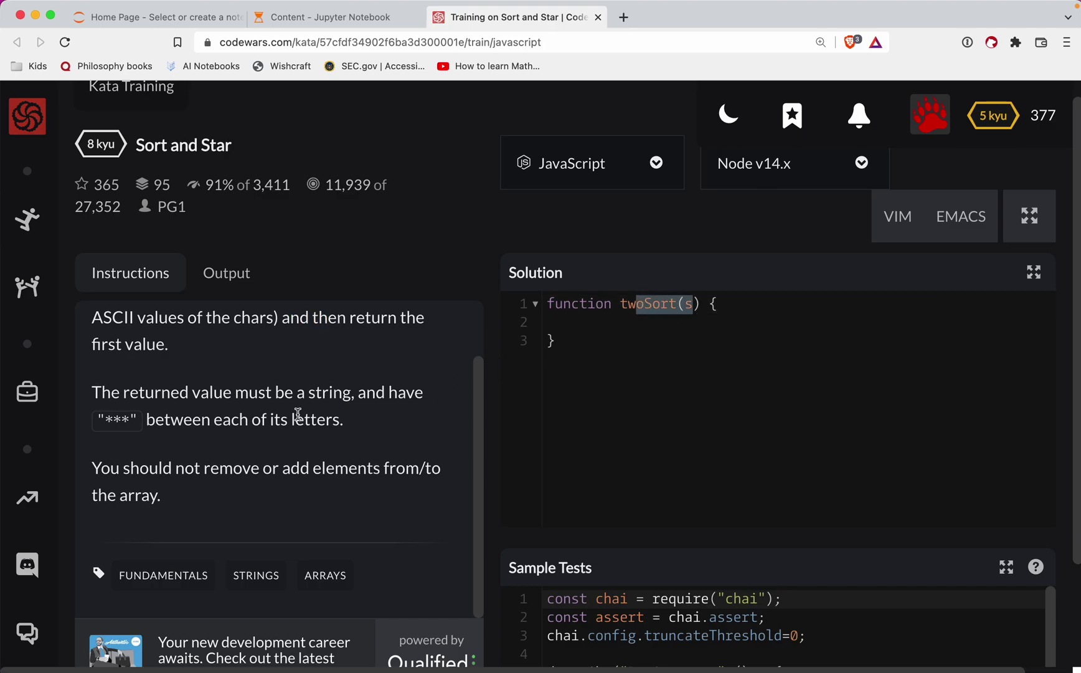
pyautogui.moveTo(209, 397); pyautogui.dragTo(267, 421)
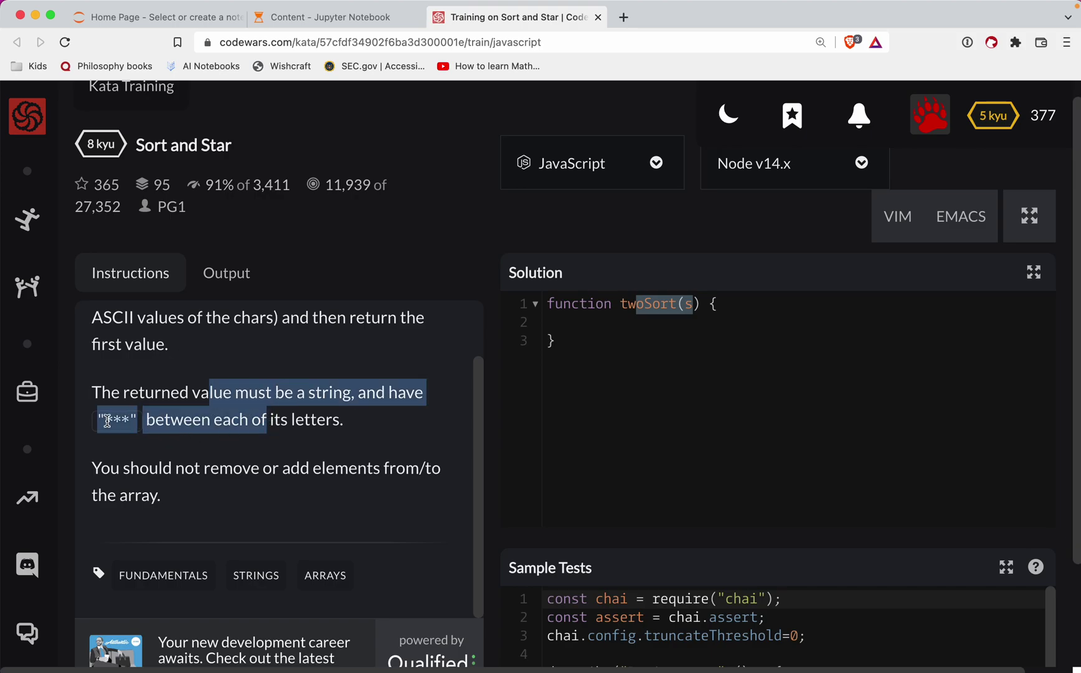
pyautogui.scroll(2, 328, 440)
pyautogui.scroll(1, 327, 440)
pyautogui.moveTo(215, 331); pyautogui.dragTo(253, 331)
pyautogui.click(293, 427)
pyautogui.scroll(-2, 293, 427)
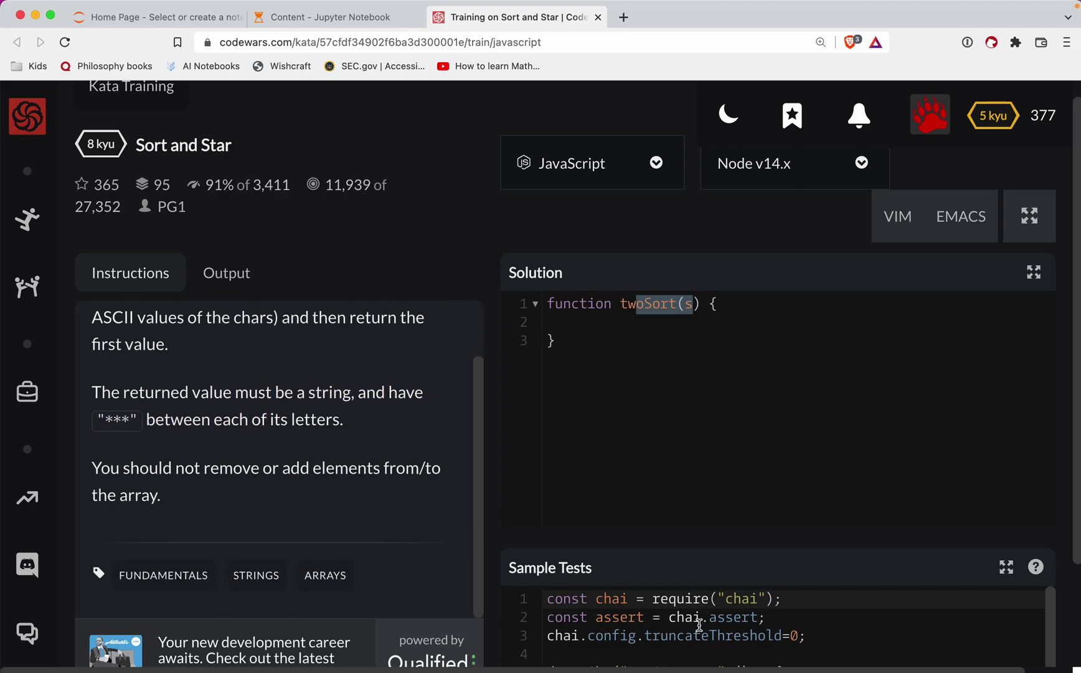
pyautogui.scroll(-2, 700, 625)
pyautogui.scroll(-1, 701, 627)
pyautogui.hscroll(1, 660, 626)
pyautogui.scroll(-3, 498, 576)
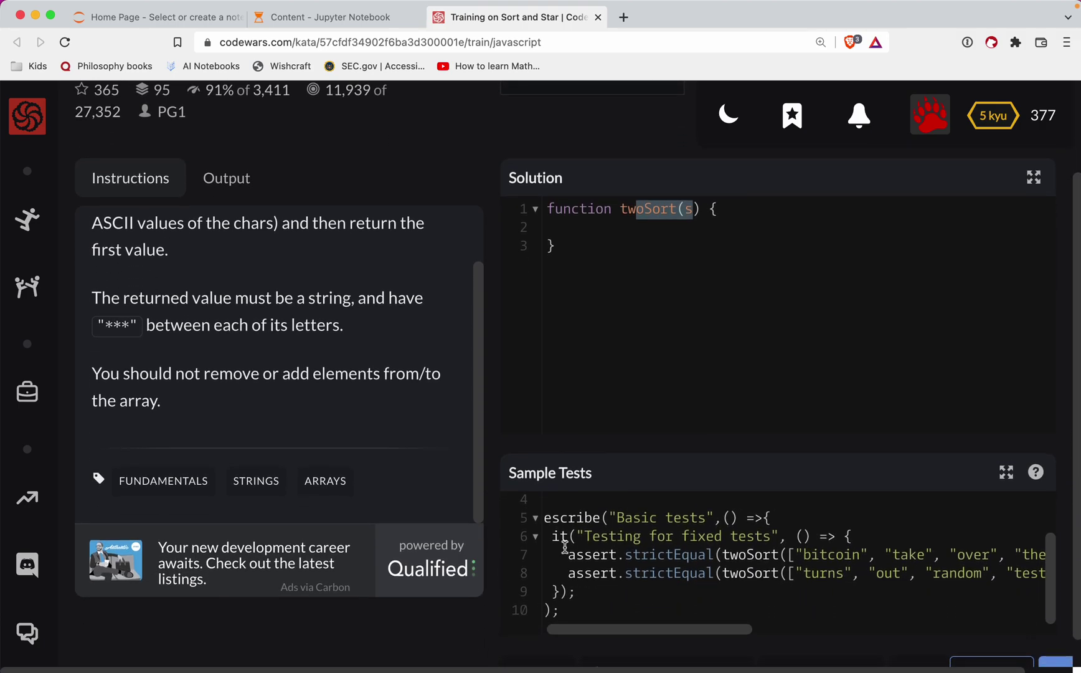
pyautogui.hscroll(1, 774, 543)
pyautogui.hscroll(3, 774, 542)
pyautogui.hscroll(2, 718, 545)
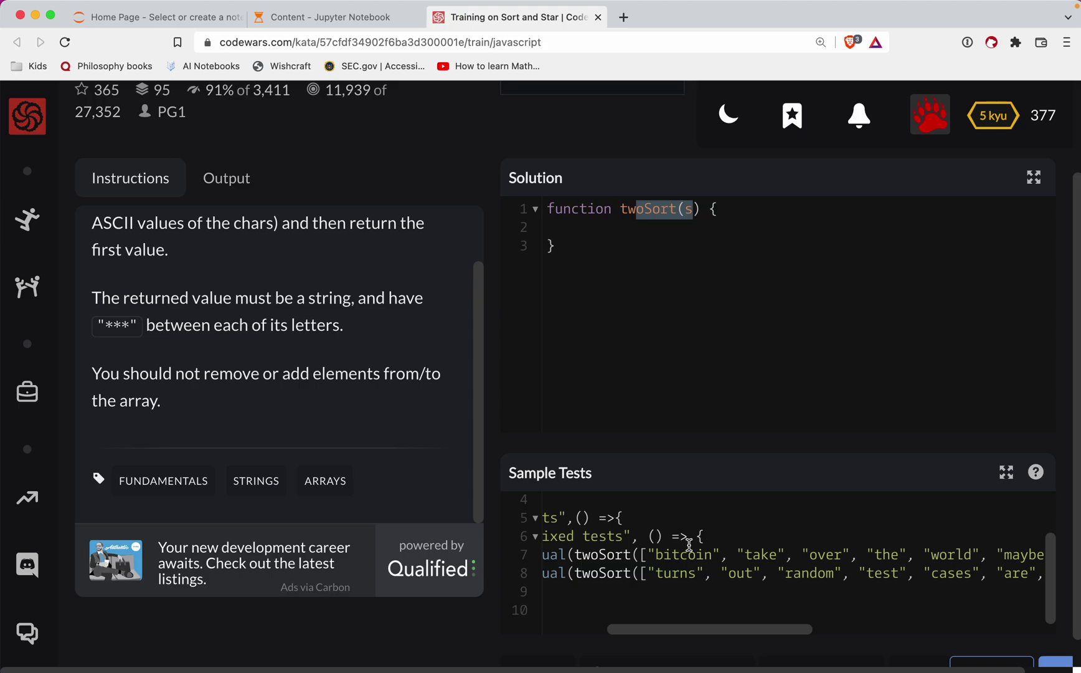
pyautogui.hscroll(3, 689, 550)
pyautogui.hscroll(5, 690, 549)
pyautogui.hscroll(3, 689, 549)
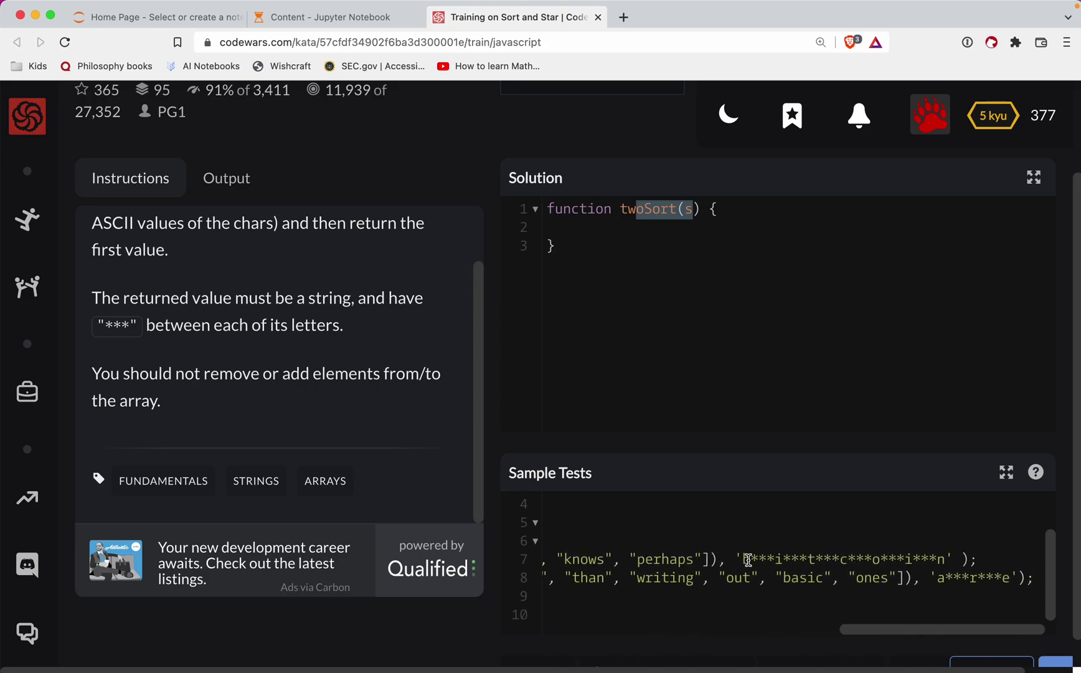
pyautogui.moveTo(750, 558); pyautogui.dragTo(966, 553)
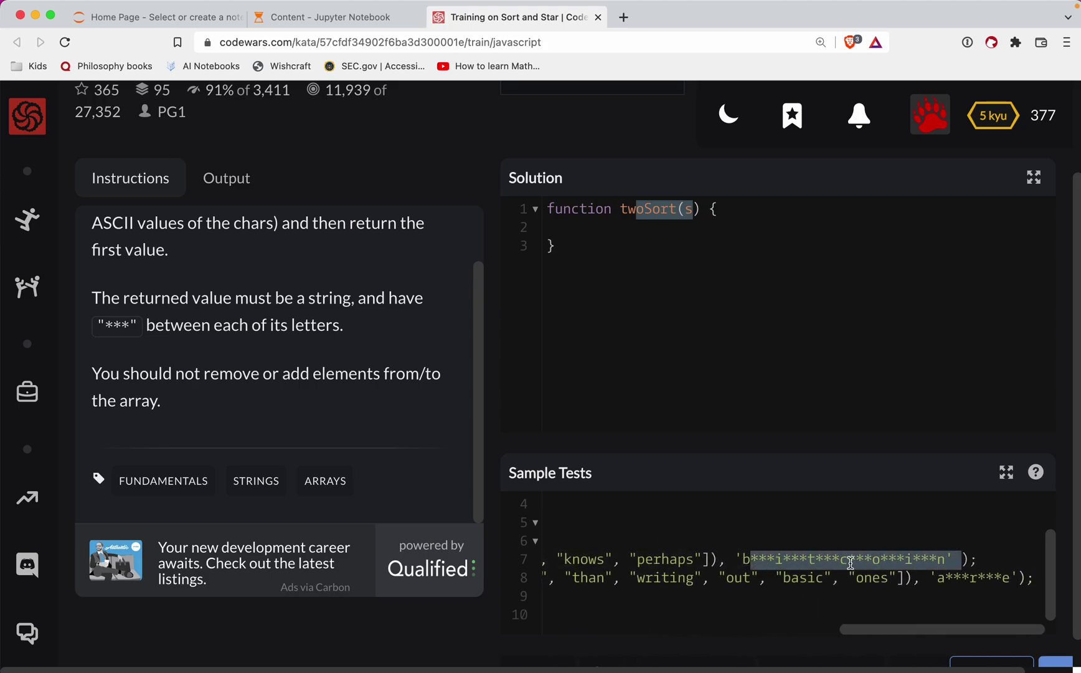
pyautogui.hscroll(-5, 853, 562)
pyautogui.hscroll(-5, 854, 562)
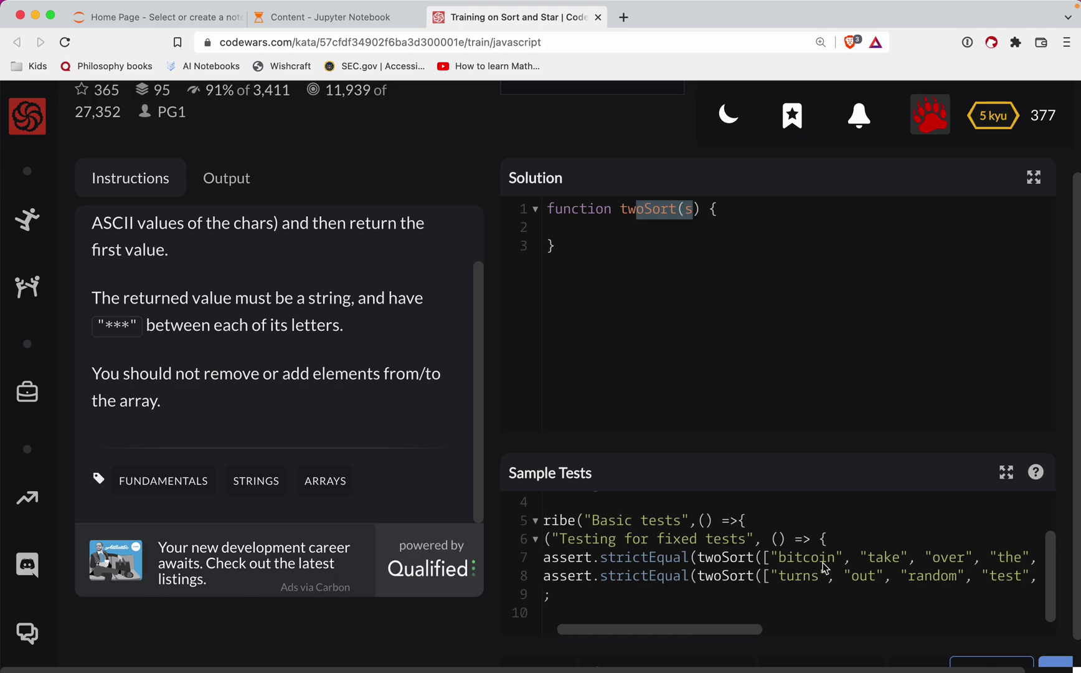
pyautogui.hscroll(2, 842, 563)
pyautogui.hscroll(2, 828, 566)
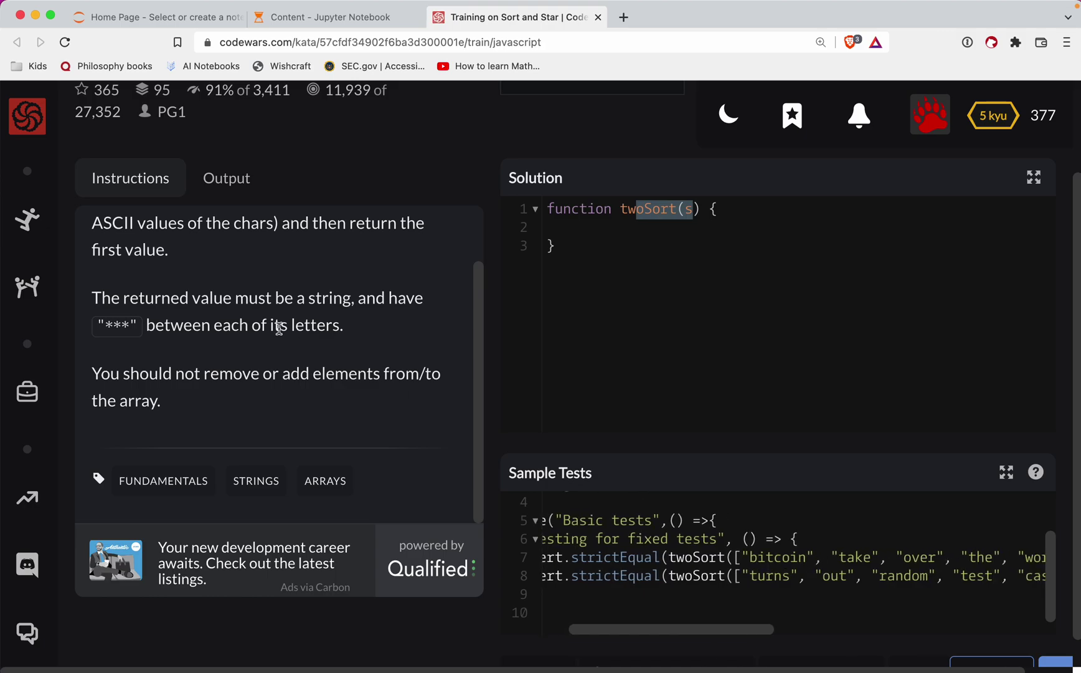
pyautogui.scroll(2, 278, 326)
pyautogui.scroll(1, 278, 304)
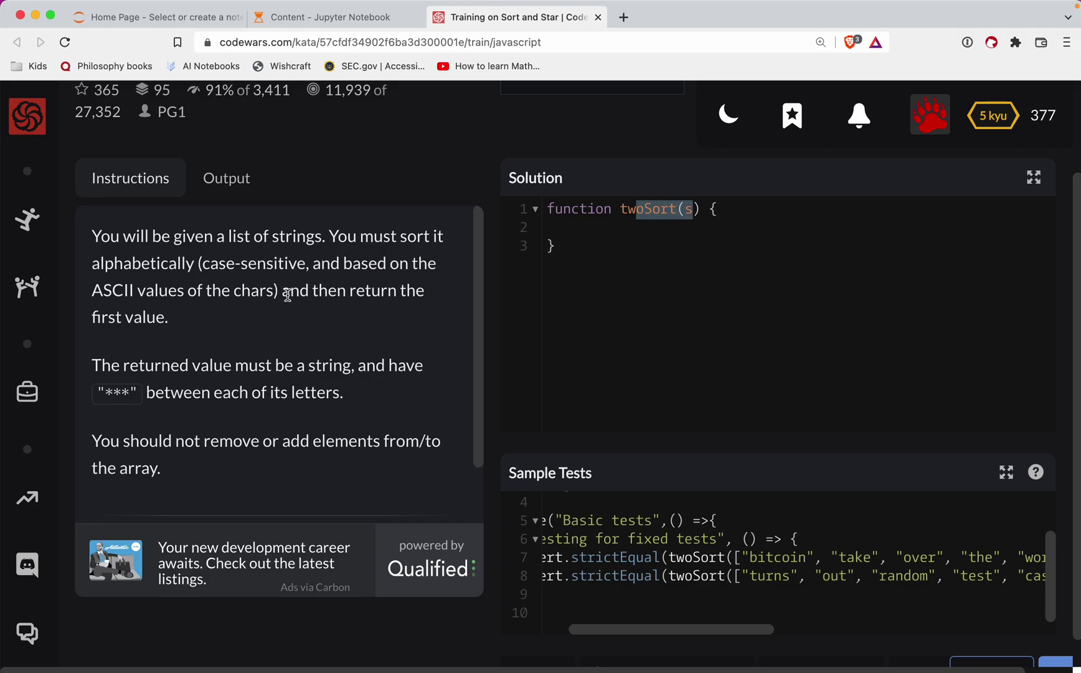
# Check the first test's expected starred output, then select that test's word array.
pyautogui.moveTo(135, 316); pyautogui.dragTo(253, 327)
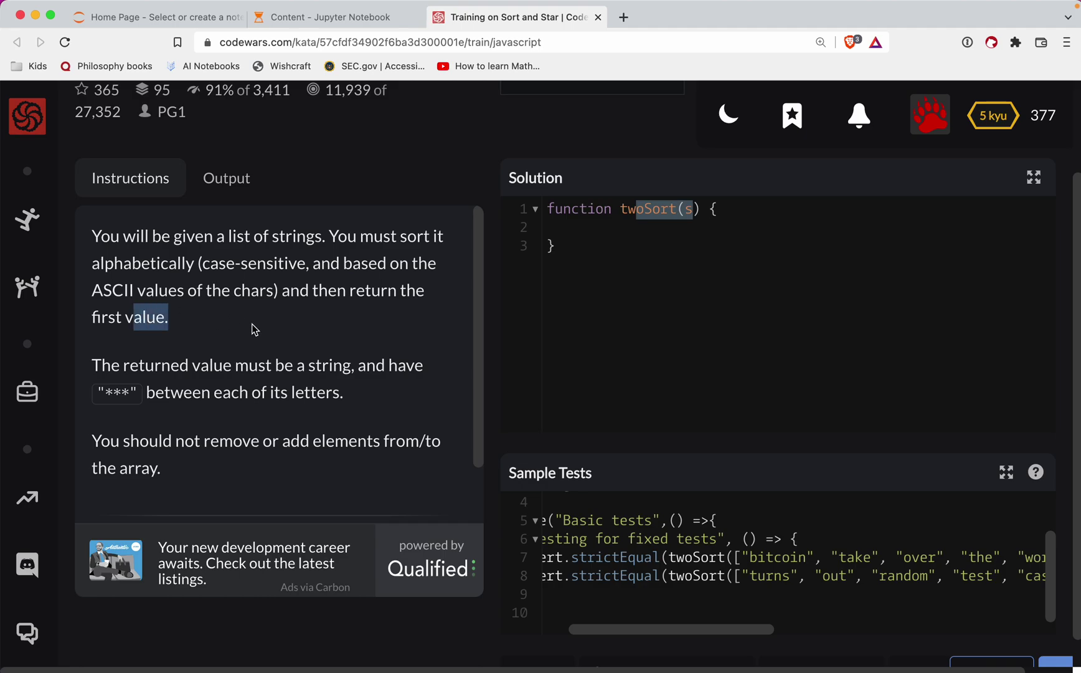
pyautogui.scroll(-2, 313, 381)
pyautogui.hscroll(6, 665, 567)
pyautogui.doubleClick(779, 569)
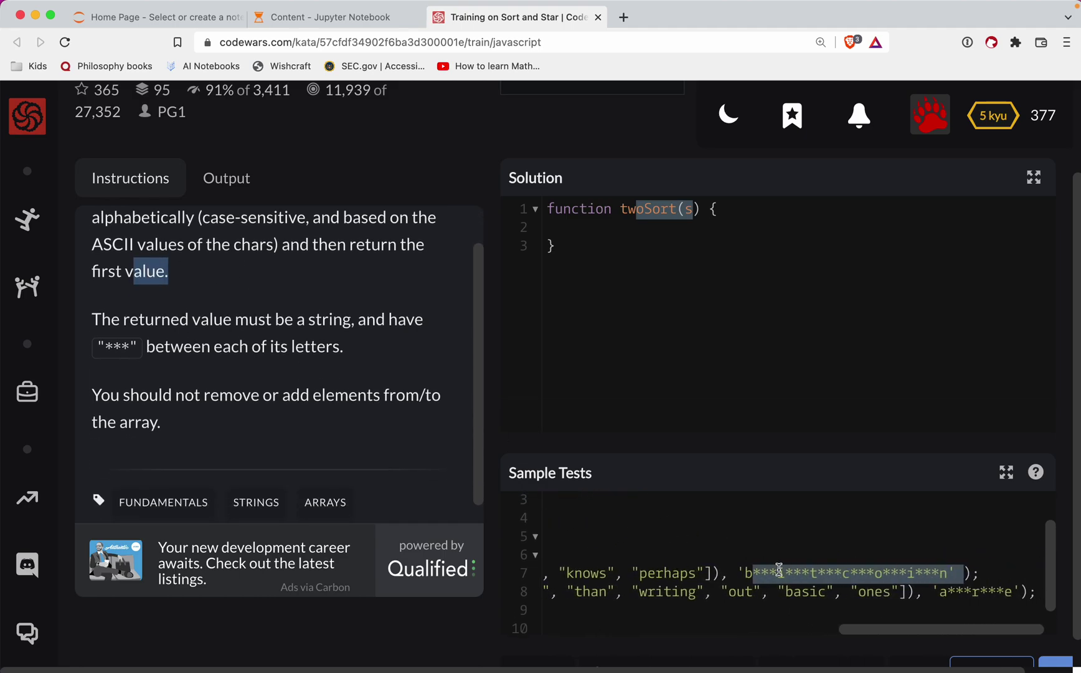
pyautogui.click(819, 564)
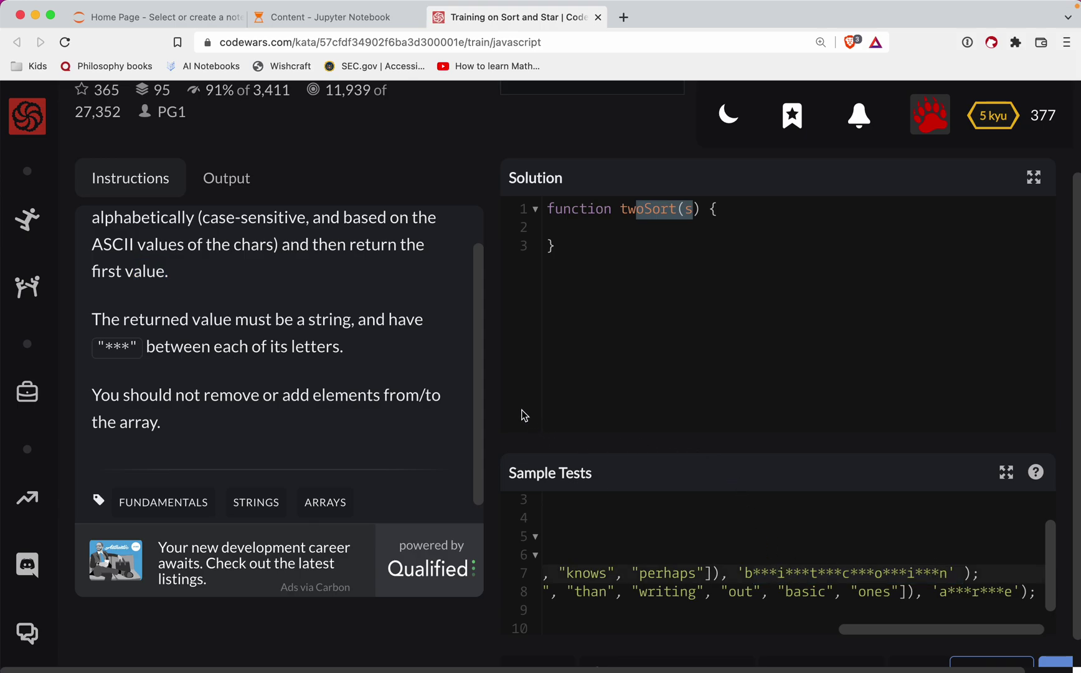
pyautogui.click(612, 245)
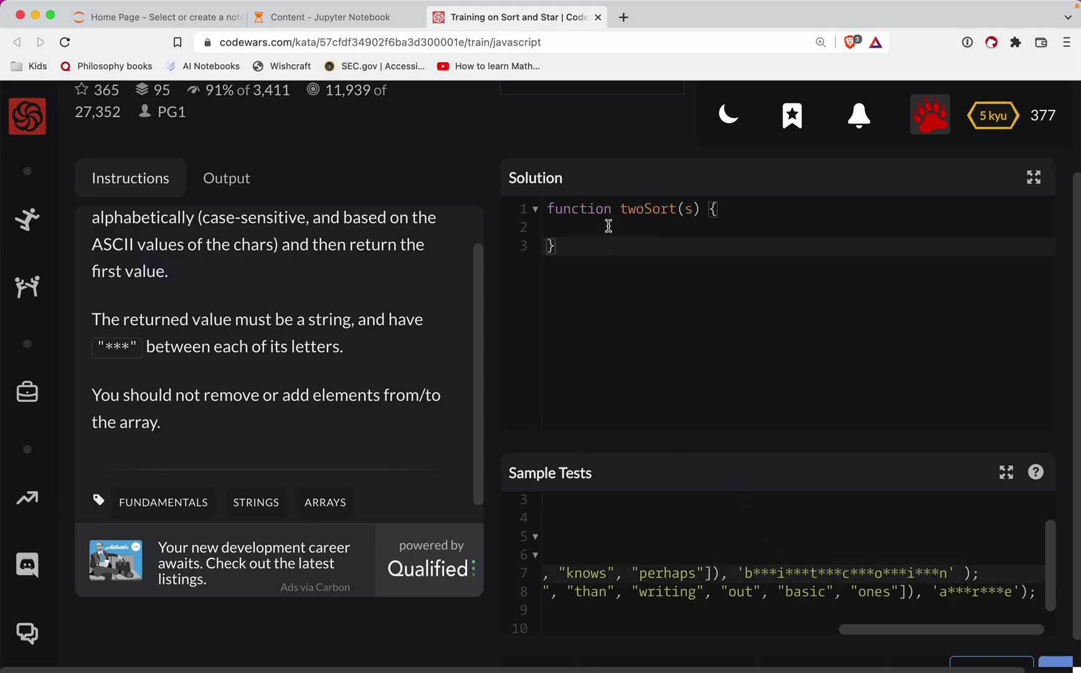
pyautogui.click(608, 226)
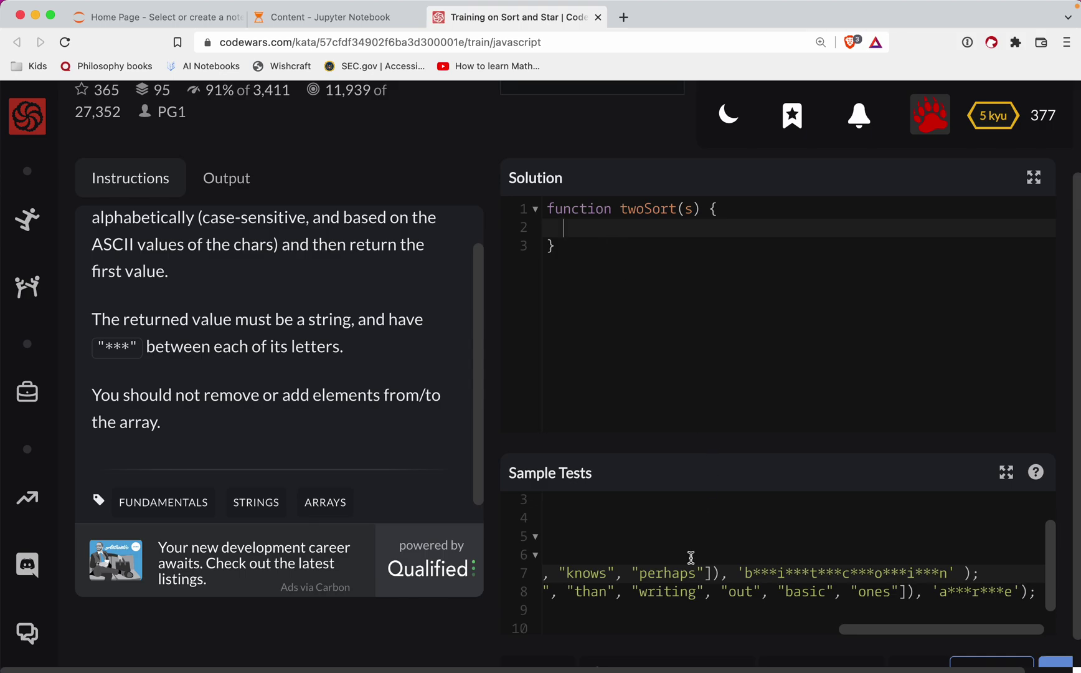
pyautogui.hscroll(-5, 691, 559)
pyautogui.hscroll(-5, 690, 559)
pyautogui.scroll(2, 690, 560)
pyautogui.moveTo(598, 554)
pyautogui.mouseDown()
pyautogui.moveTo(832, 568)
pyautogui.moveTo(792, 559)
pyautogui.mouseUp()
pyautogui.hscroll(3, 832, 565)
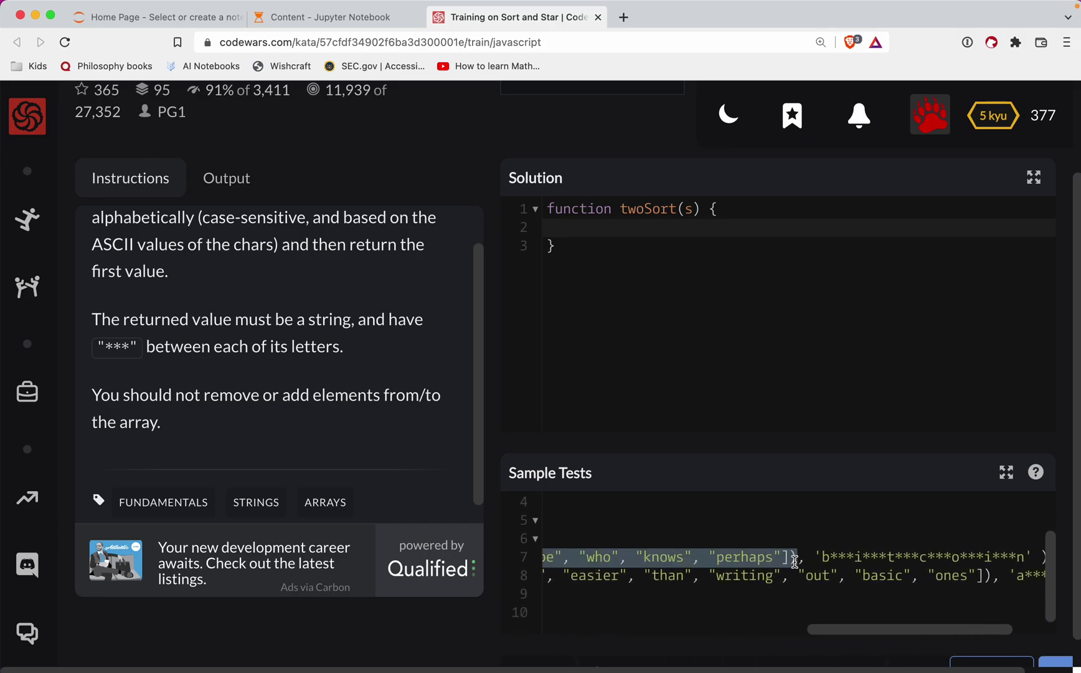
pyautogui.press('alt+super+j')
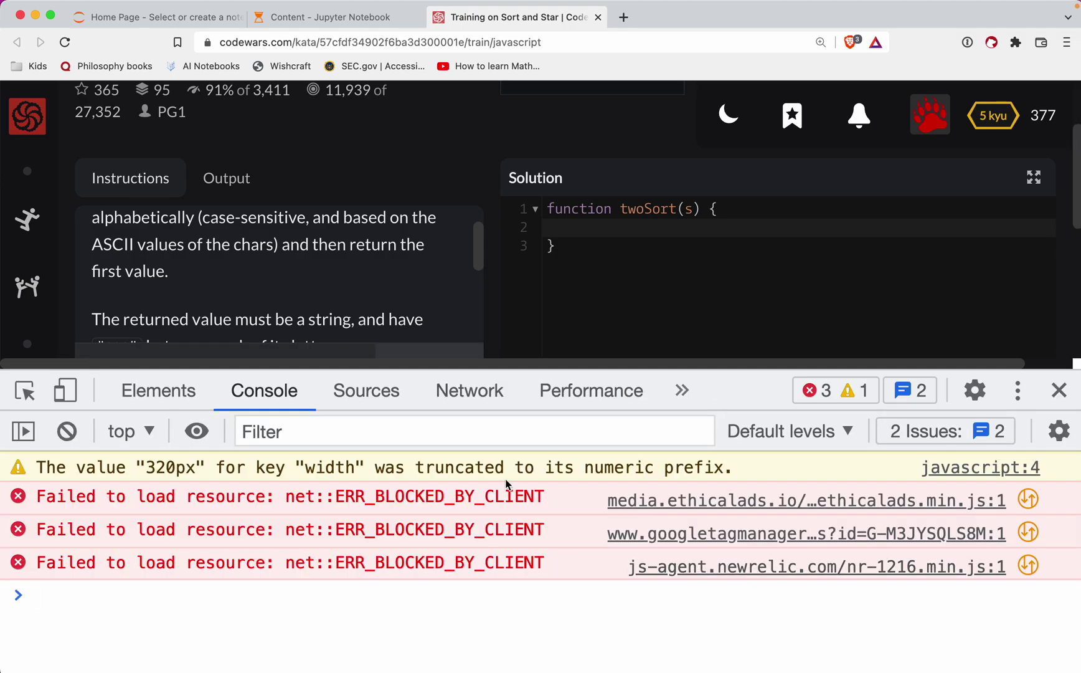
pyautogui.write('let s =')
pyautogui.write('["bitcoin", "take", "over", "the", "world", "maybe", "who", "knows", "perhaps"]')
pyautogui.write(';')
pyautogui.press('Return')
pyautogui.write('s.o')
pyautogui.press('BackSpace')
pyautogui.write('sort()')
pyautogui.press('Return')
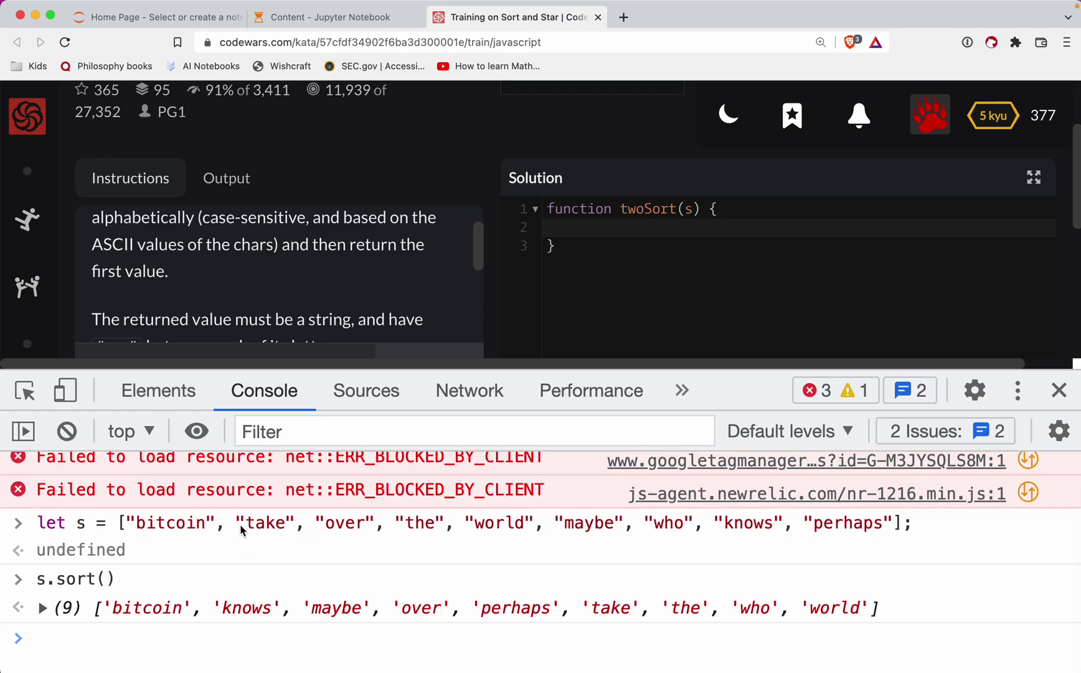
pyautogui.moveTo(237, 522); pyautogui.dragTo(295, 561)
pyautogui.click(282, 628)
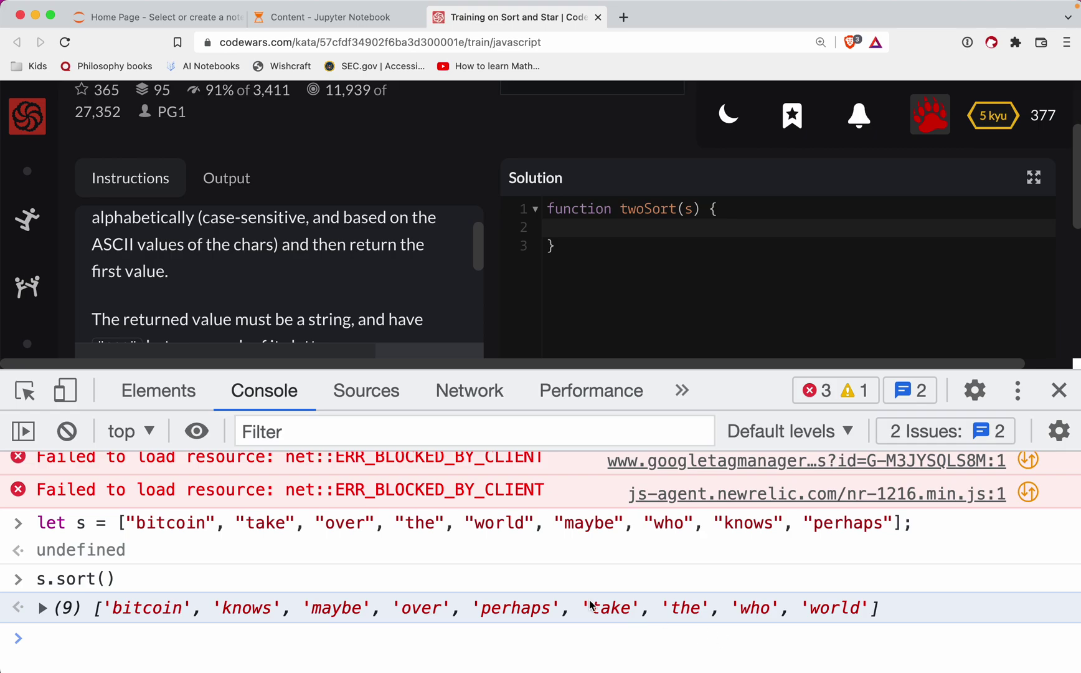
pyautogui.click(116, 641)
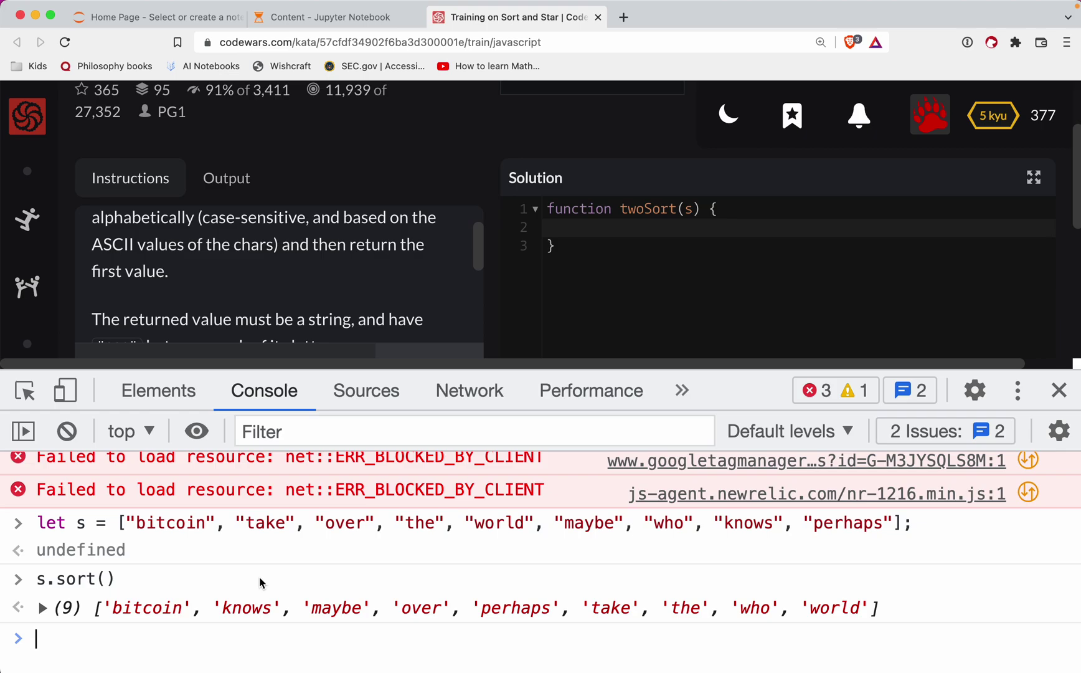
pyautogui.write('scheduler')
# Evaluate s, s[0], s[0].split('') and s[0].split('').join('***') in the console.
pyautogui.press('BackSpace')
pyautogui.press('BackSpace')
pyautogui.press('BackSpace')
pyautogui.press('BackSpace')
pyautogui.press('BackSpace')
pyautogui.press('BackSpace')
pyautogui.press('BackSpace')
pyautogui.press('BackSpace')
pyautogui.press('Return')
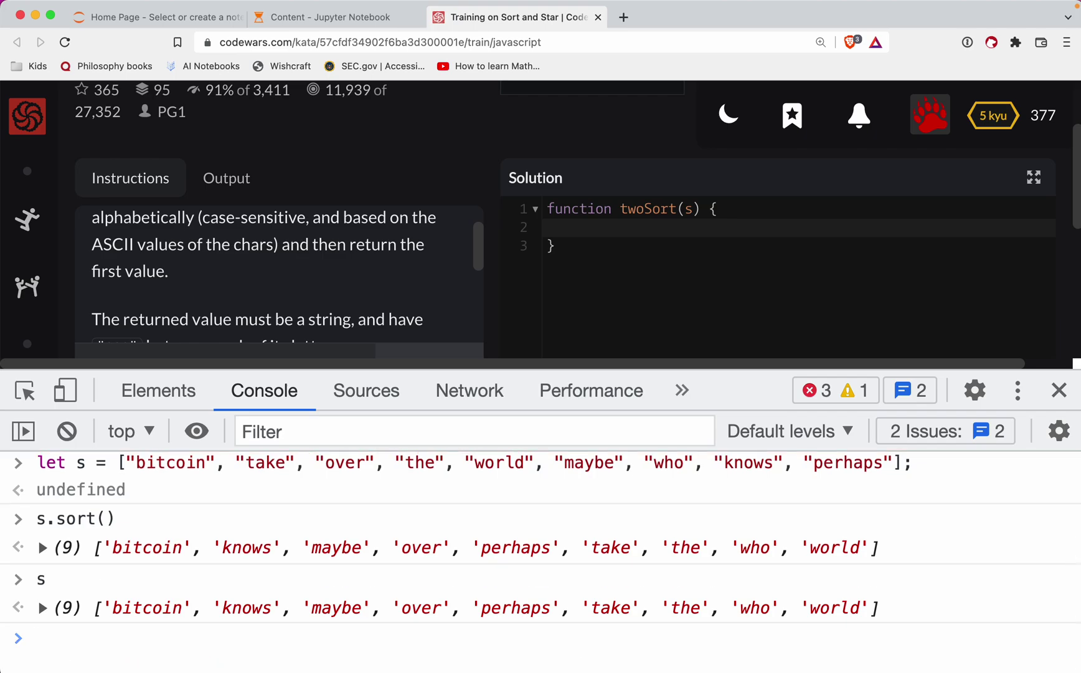
pyautogui.write('s[0]')
pyautogui.press('Return')
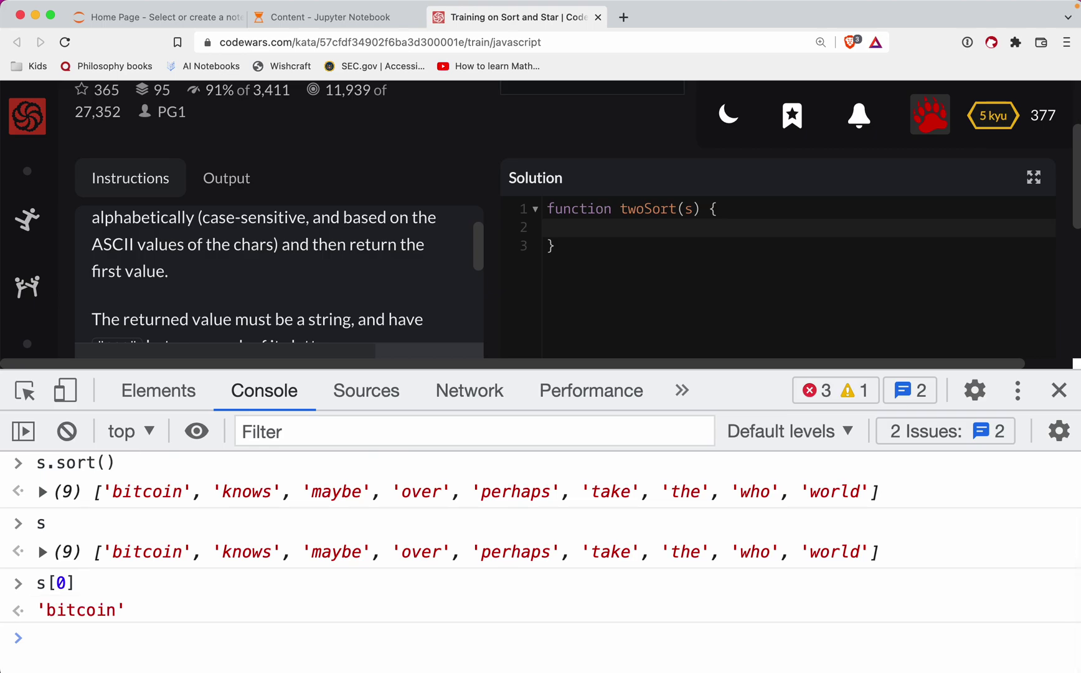
pyautogui.write('s[0].split()')
pyautogui.press('Left')
pyautogui.write("''")
pyautogui.press('Return')
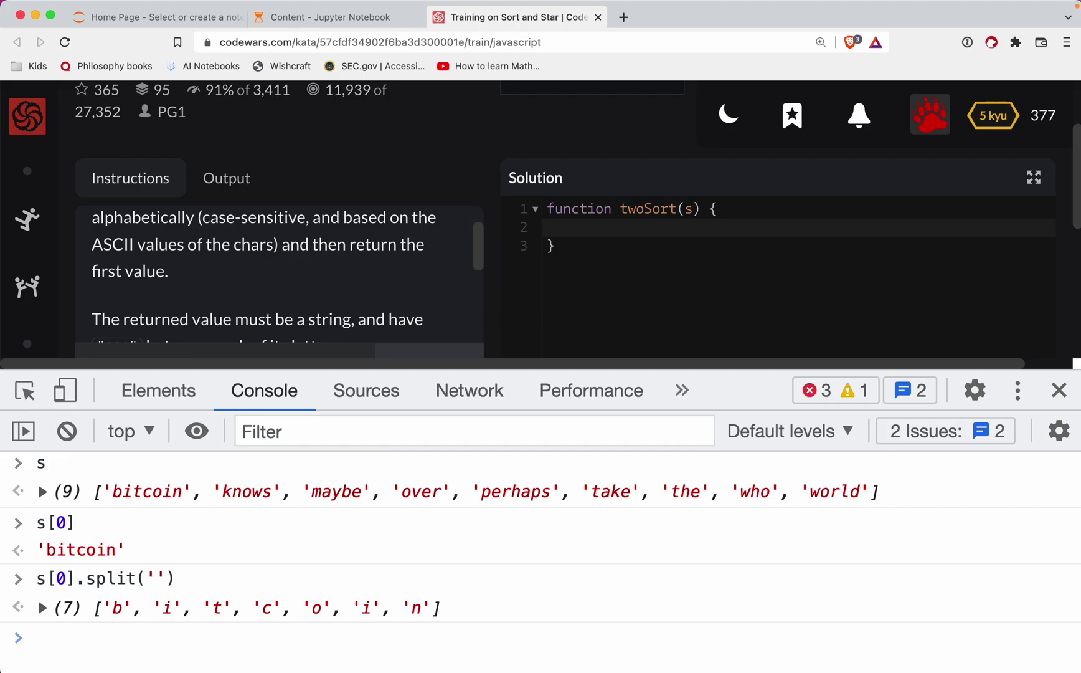
pyautogui.press('Up')
pyautogui.write(".join('***')")
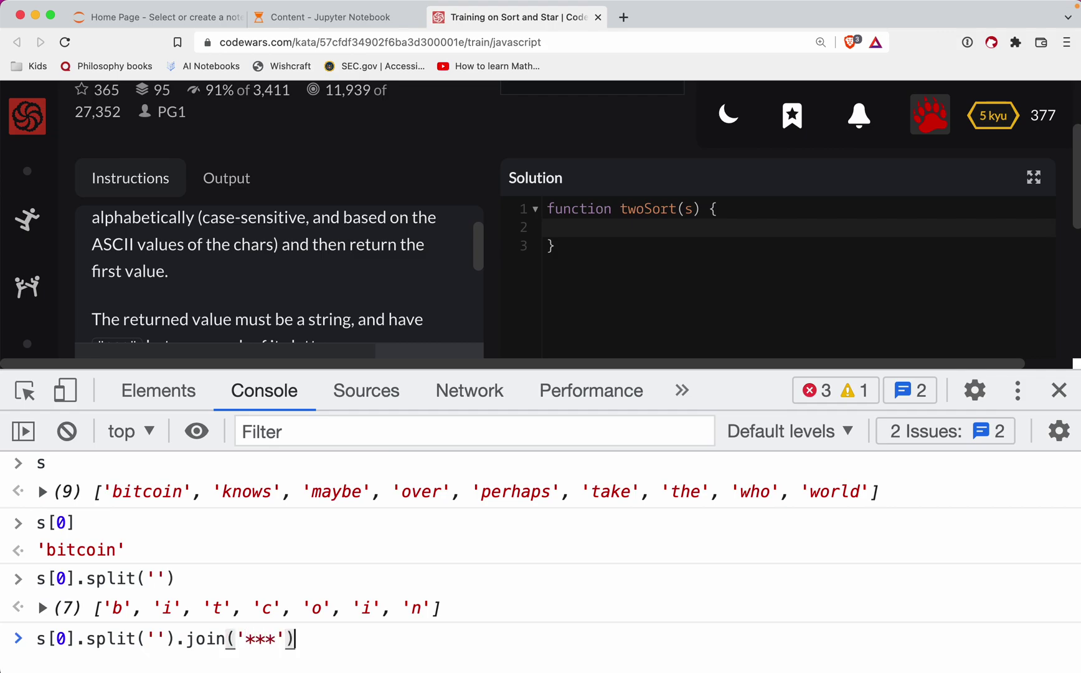
pyautogui.press('Return')
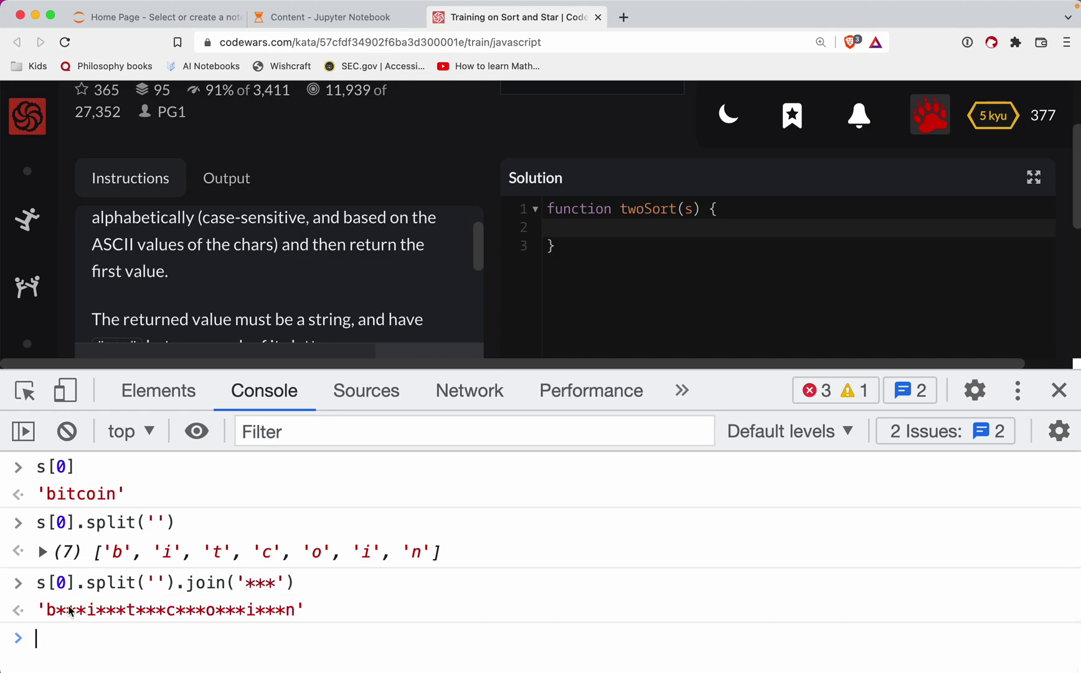
# Highlight the [0], split('') and .join('***') parts of the console commands.
pyautogui.moveTo(40, 582); pyautogui.dragTo(75, 585)
pyautogui.scroll(1, 82, 546)
pyautogui.scroll(3, 82, 548)
pyautogui.moveTo(36, 523); pyautogui.dragTo(56, 523)
pyautogui.scroll(-5, 84, 524)
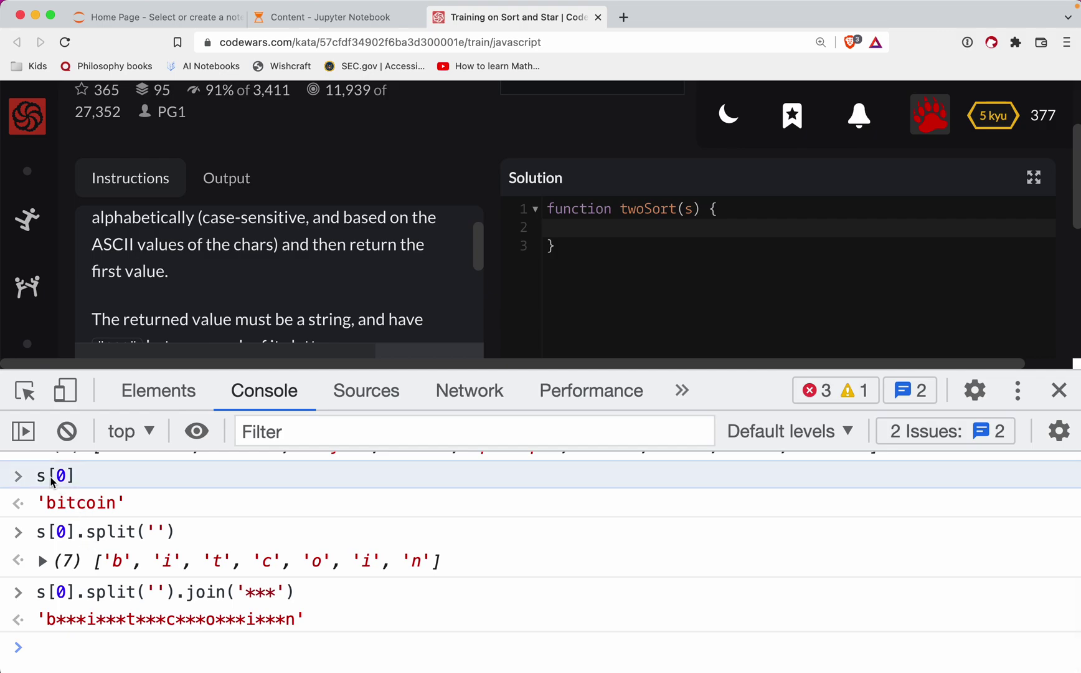
pyautogui.moveTo(49, 476); pyautogui.dragTo(75, 476)
pyautogui.moveTo(87, 531); pyautogui.dragTo(174, 531)
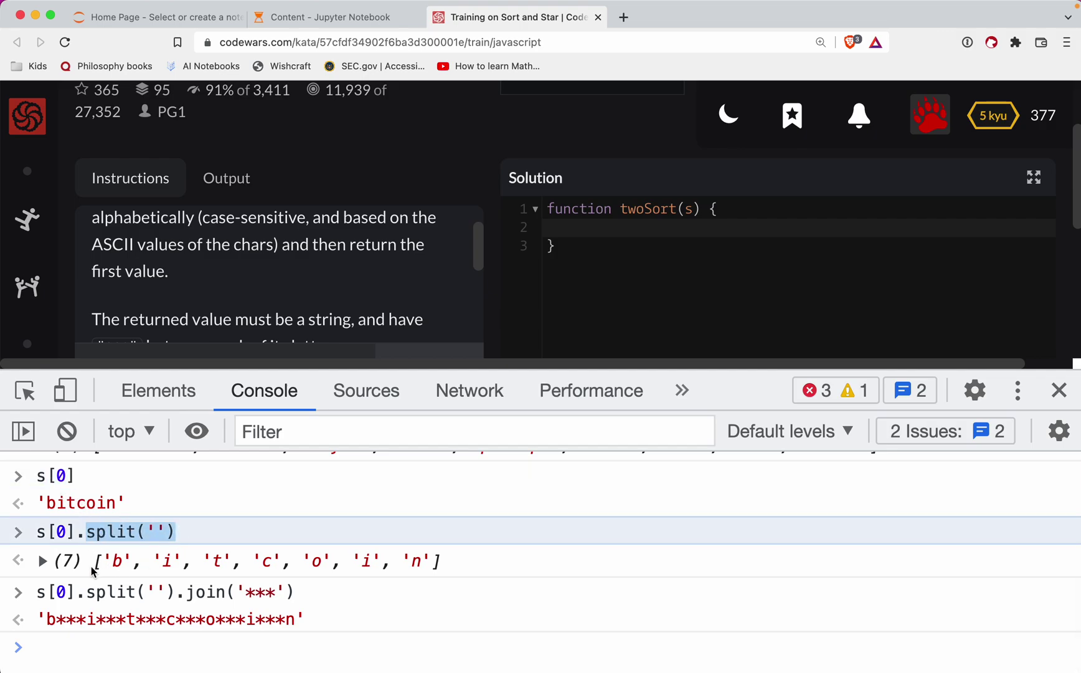
pyautogui.moveTo(176, 592); pyautogui.dragTo(392, 599)
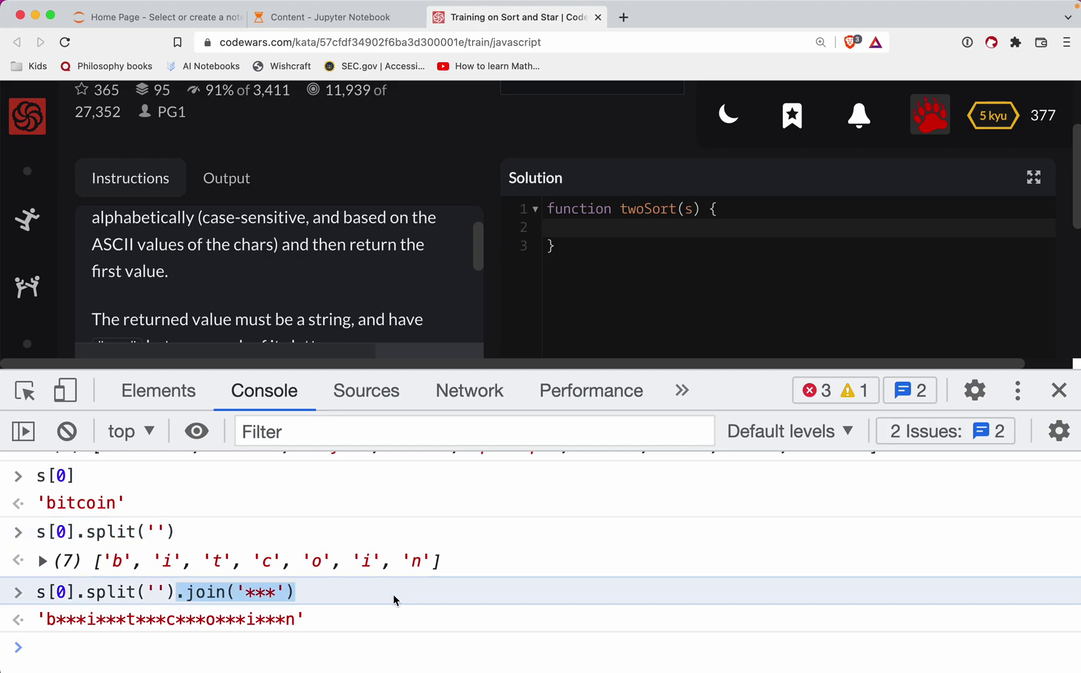
pyautogui.click(607, 228)
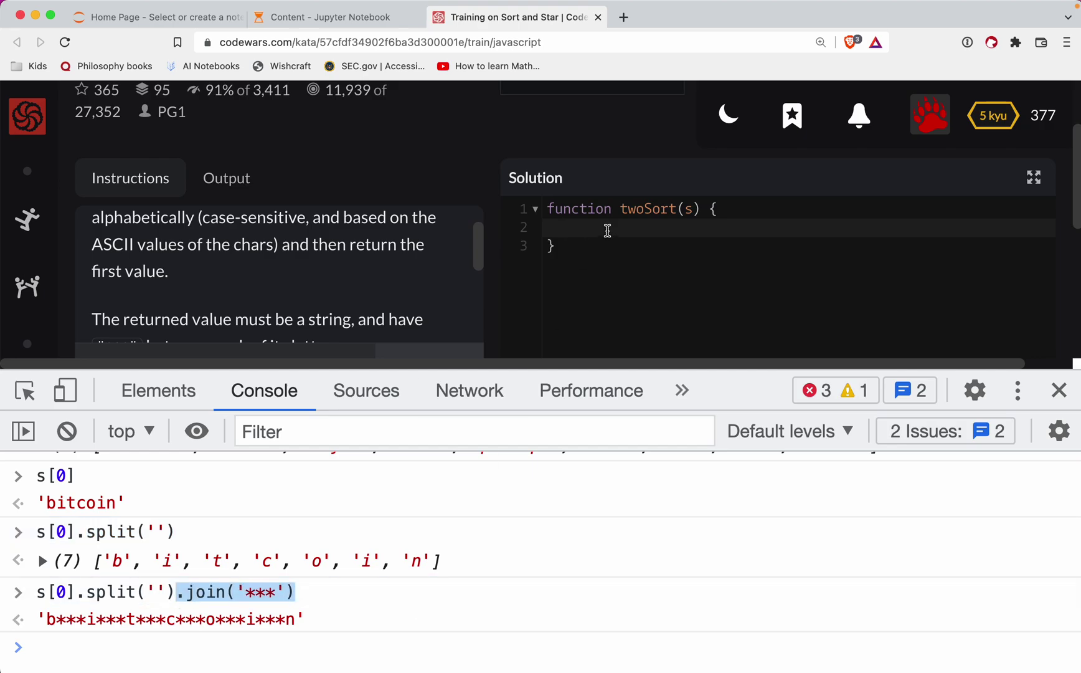
# Close DevTools and write twoSort: s.sort(), const first = s[0], return first.split('').join('***').
pyautogui.click(1058, 389)
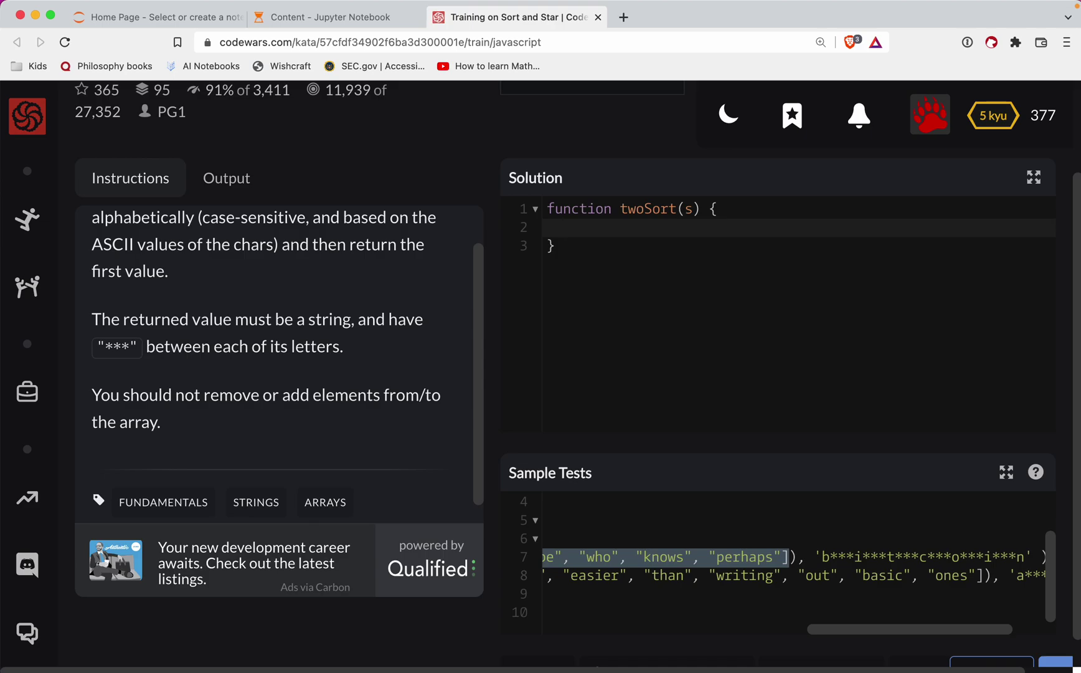
pyautogui.write('s.sort9')
pyautogui.press('BackSpace')
pyautogui.write('()')
pyautogui.press('Right')
pyautogui.press('Return')
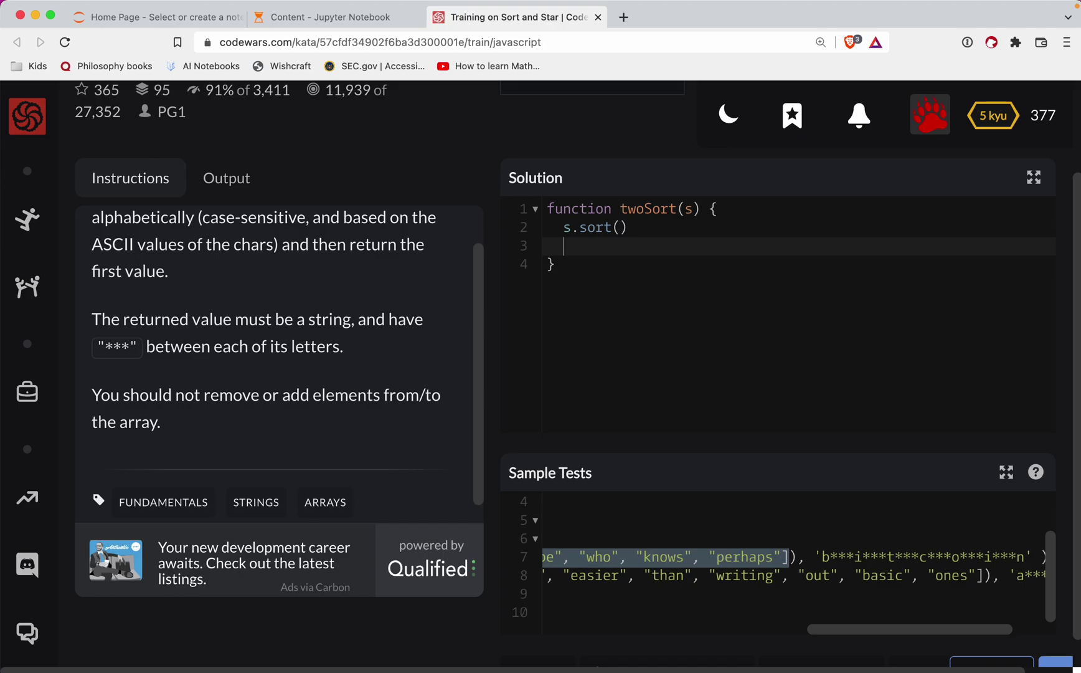
pyautogui.write('const first = s')
pyautogui.write('[0]')
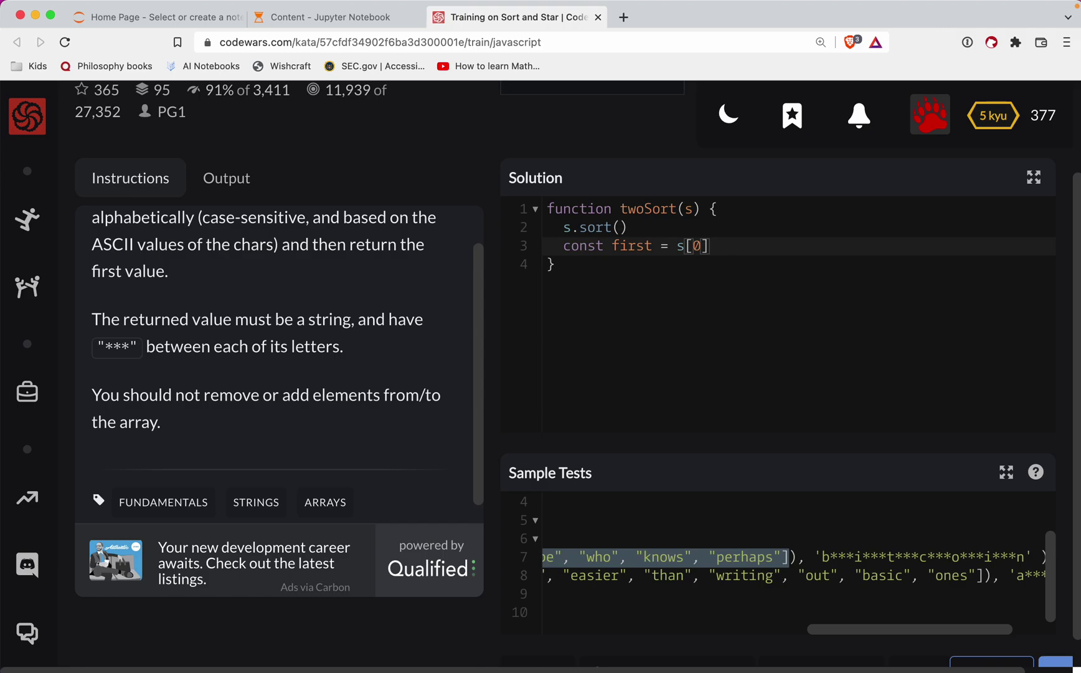
pyautogui.write(';')
pyautogui.press('Return')
pyautogui.write('return first.split(')
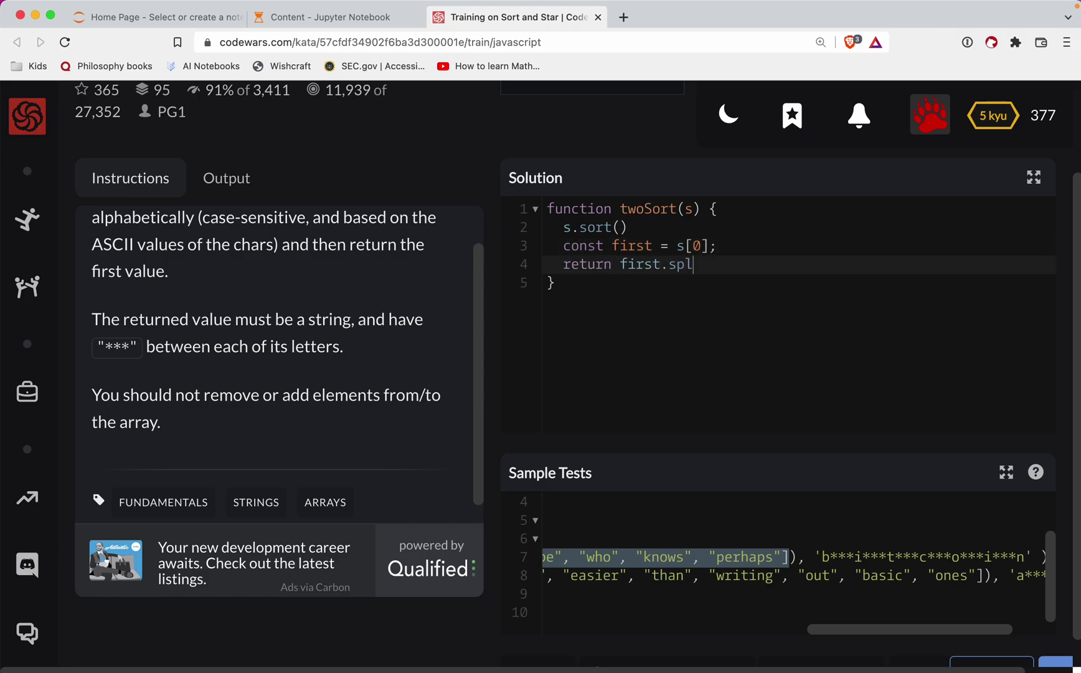
pyautogui.write("''")
pyautogui.write(').j')
pyautogui.write("oin('**")
pyautogui.scroll(-2, 521, 388)
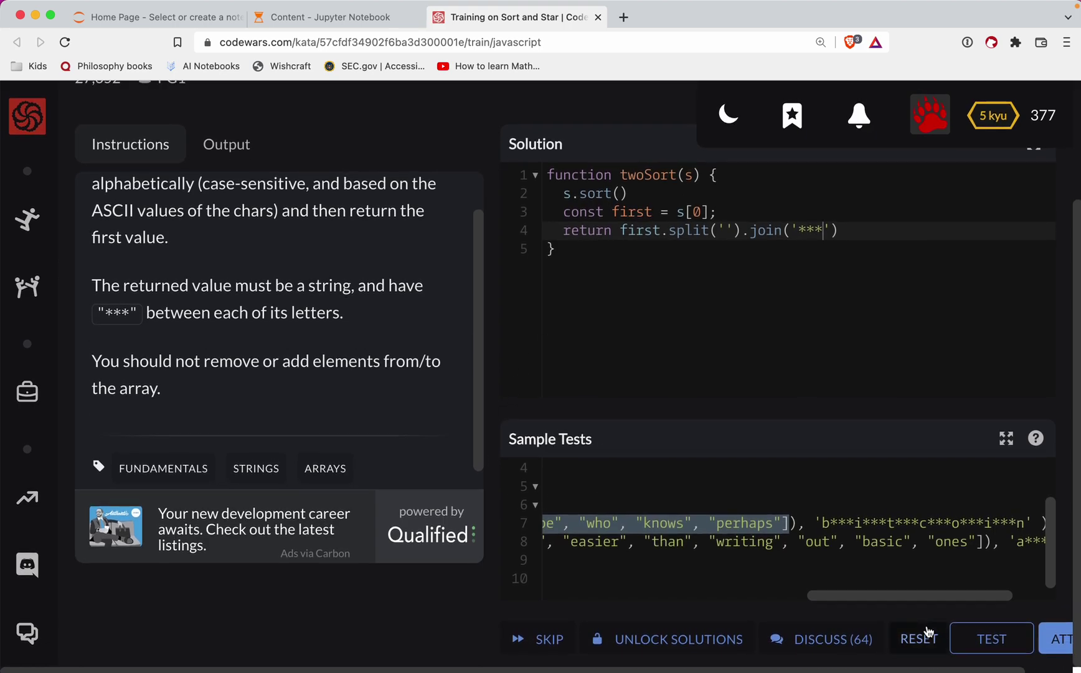
# Run the sample tests on twoSort, then attempt the full test suite.
pyautogui.click(988, 638)
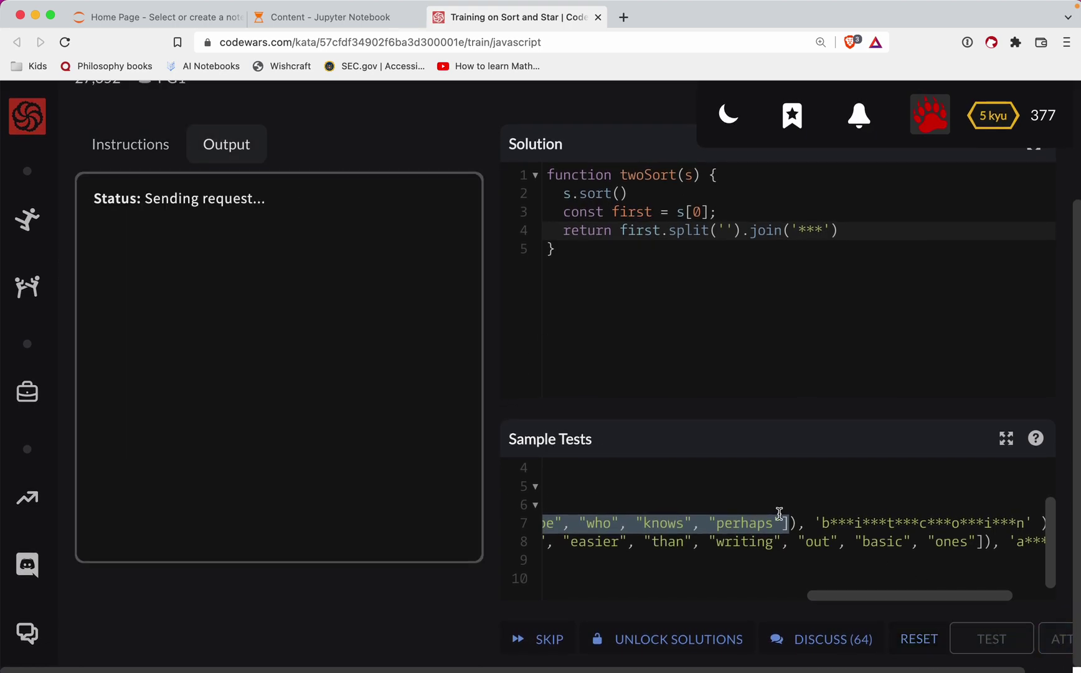
pyautogui.click(1062, 639)
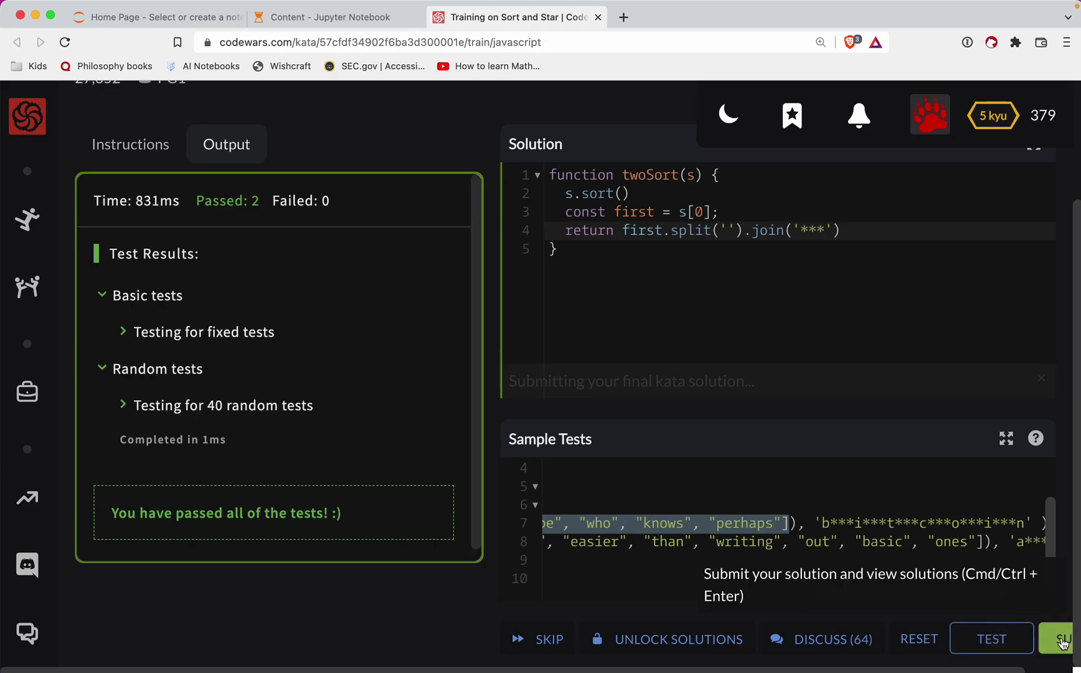